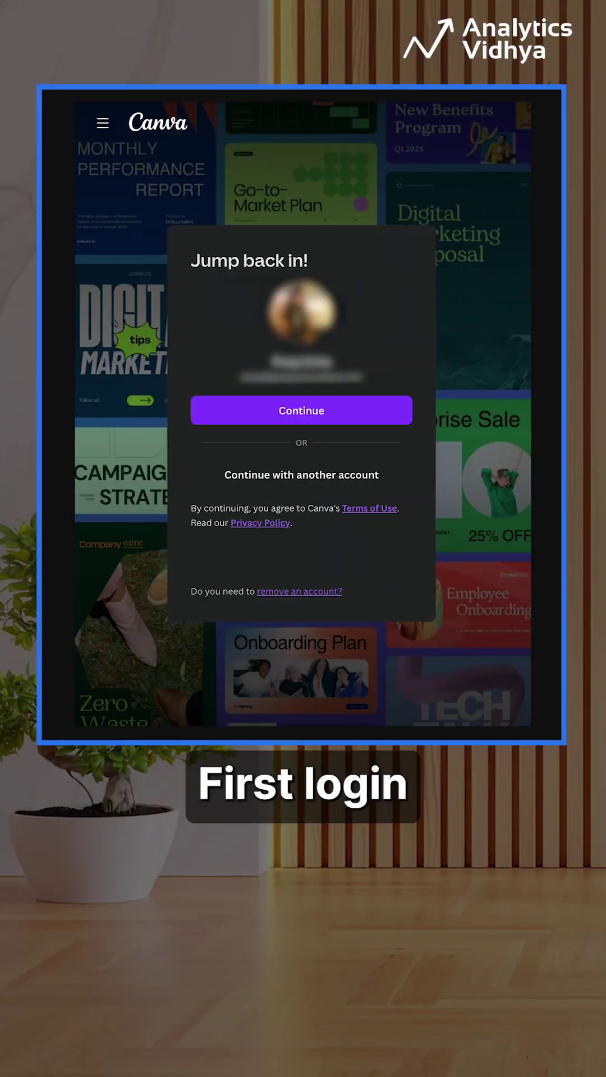
# Sign in with the remembered account and bring up the new Sheets design options.
pyautogui.click(308, 413)
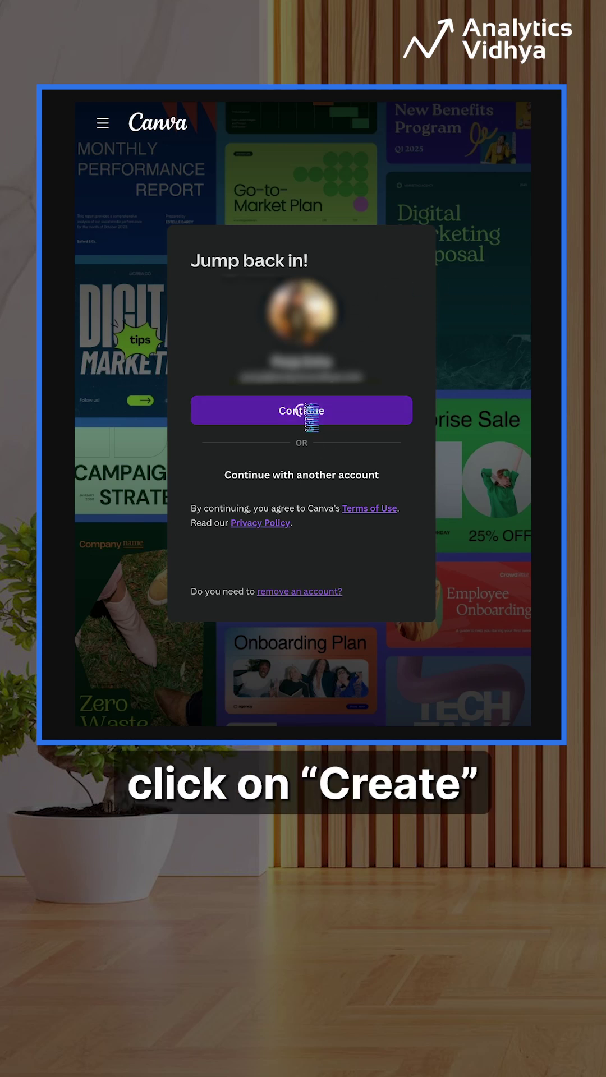
pyautogui.click(92, 161)
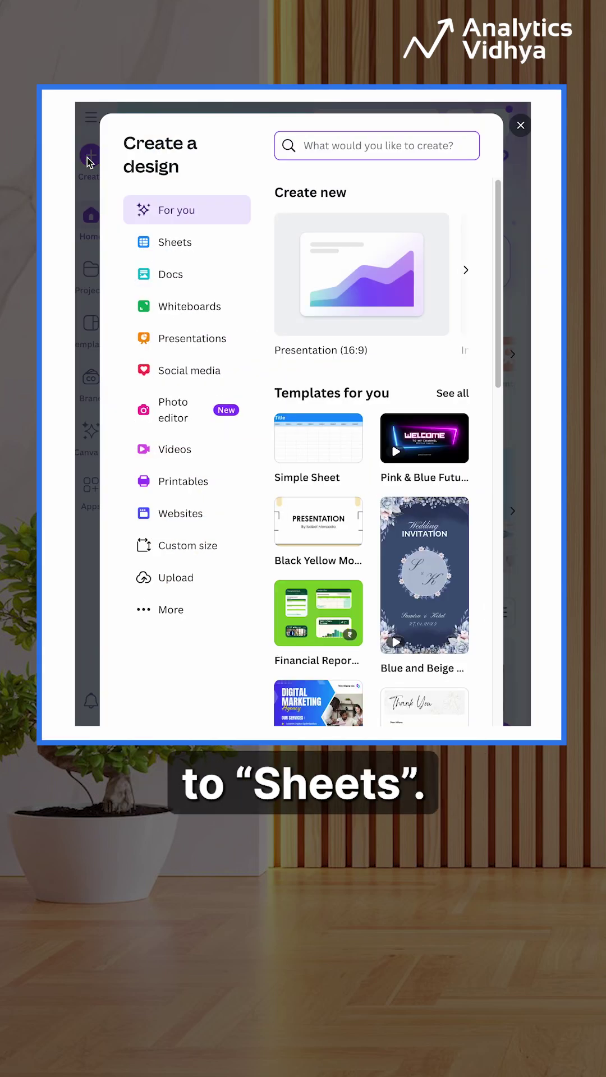
pyautogui.click(175, 244)
pyautogui.moveTo(503, 351)
pyautogui.mouseDown()
pyautogui.moveTo(498, 443)
pyautogui.moveTo(488, 368)
pyautogui.mouseUp()
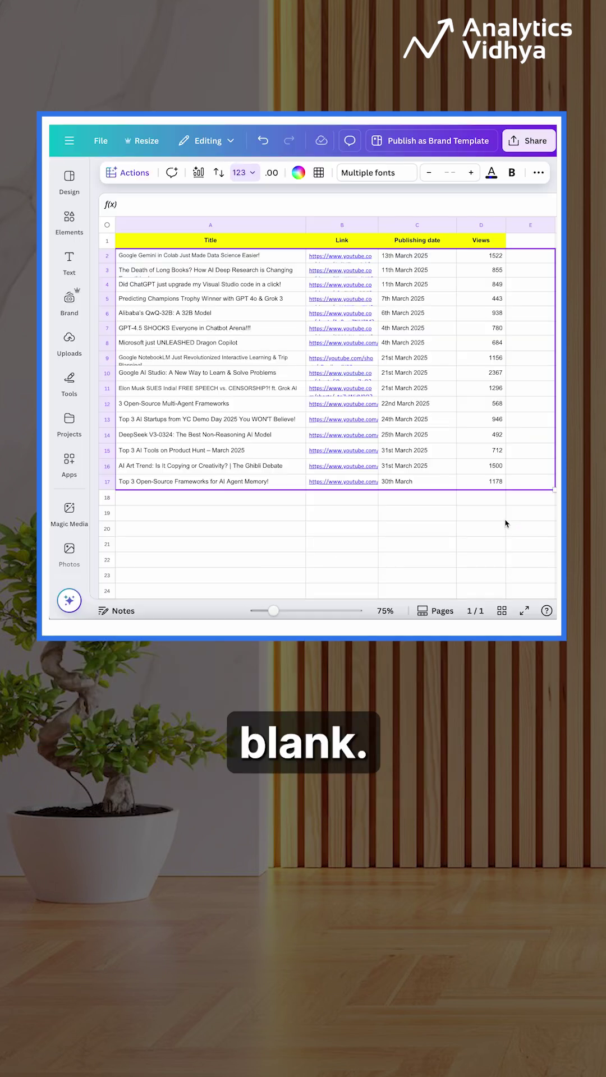
# Insert a Magic Charts bar chart of the video table and place it below the data.
pyautogui.click(510, 516)
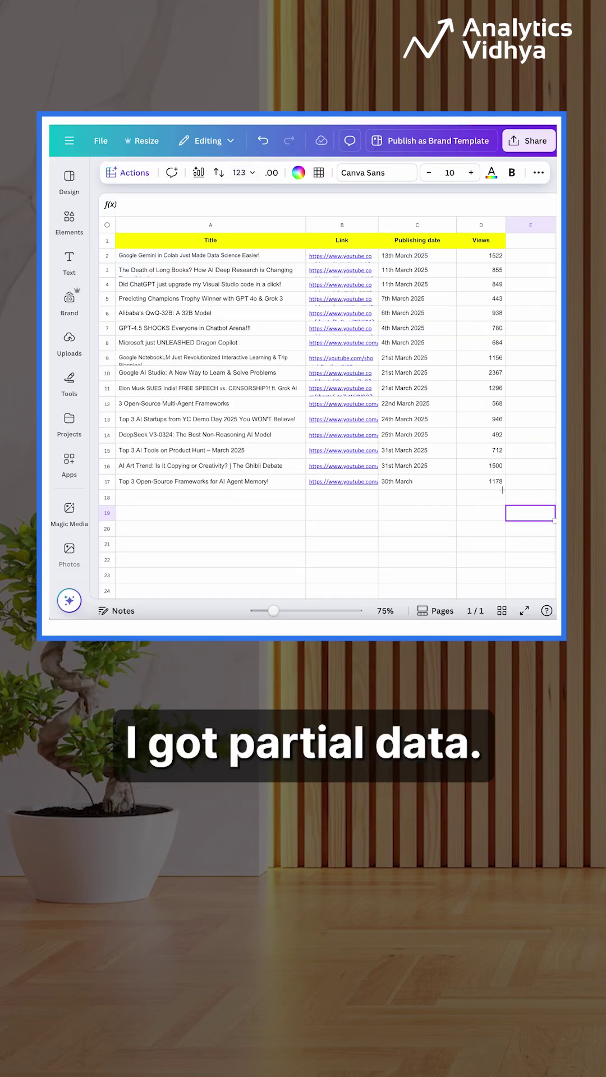
pyautogui.moveTo(480, 483); pyautogui.dragTo(145, 281)
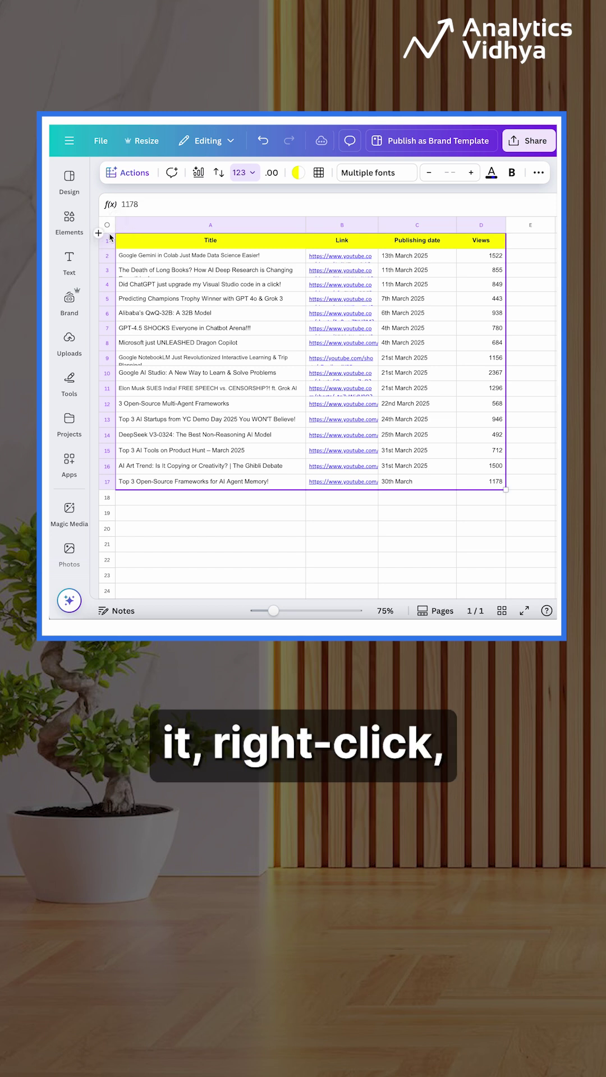
pyautogui.click(199, 172)
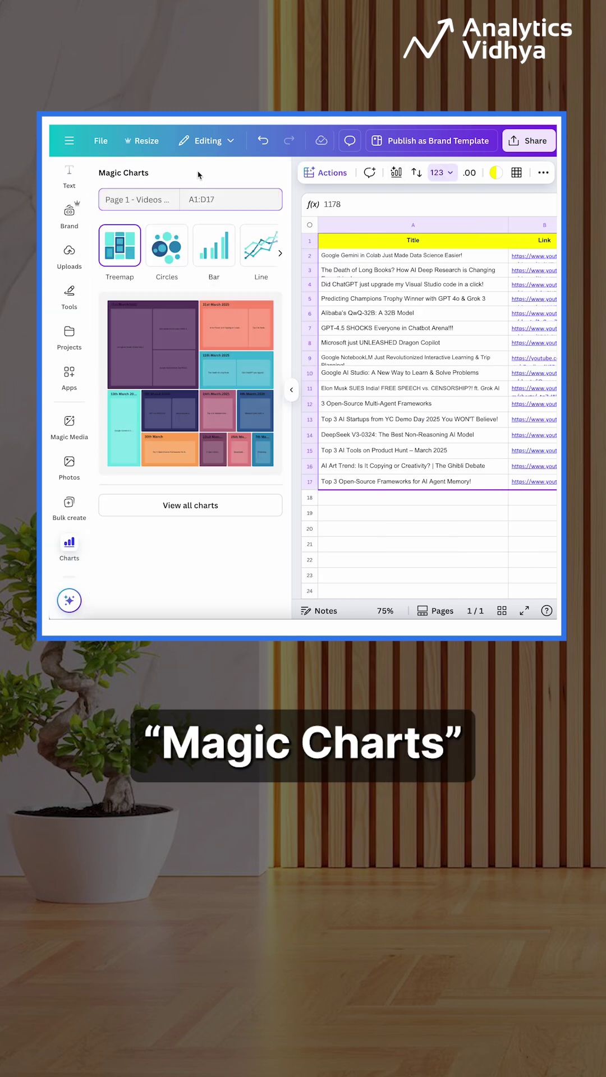
pyautogui.click(214, 258)
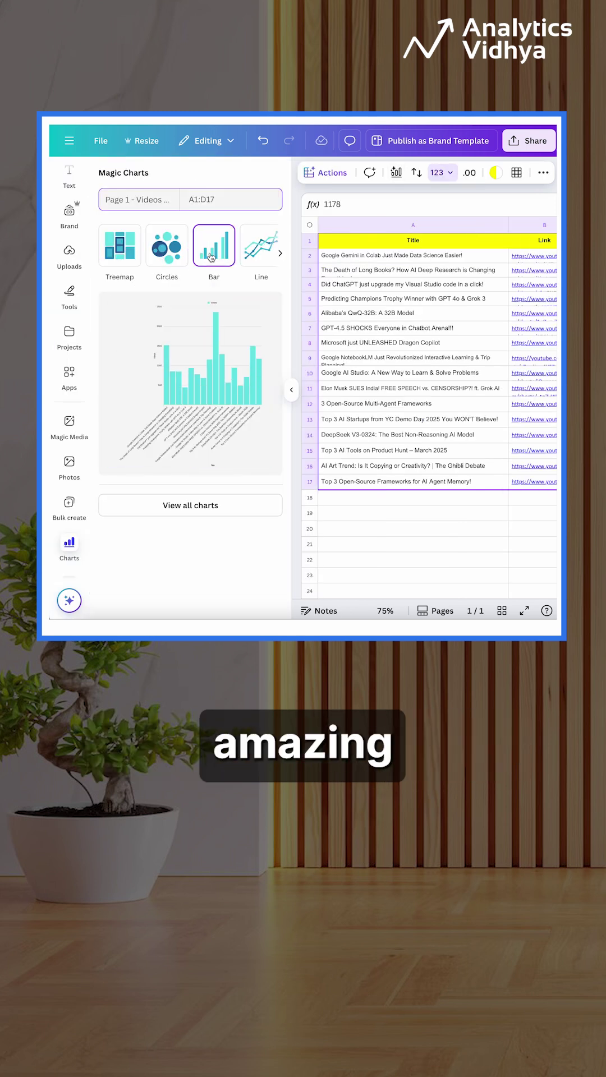
pyautogui.hscroll(2, 199, 255)
pyautogui.click(261, 246)
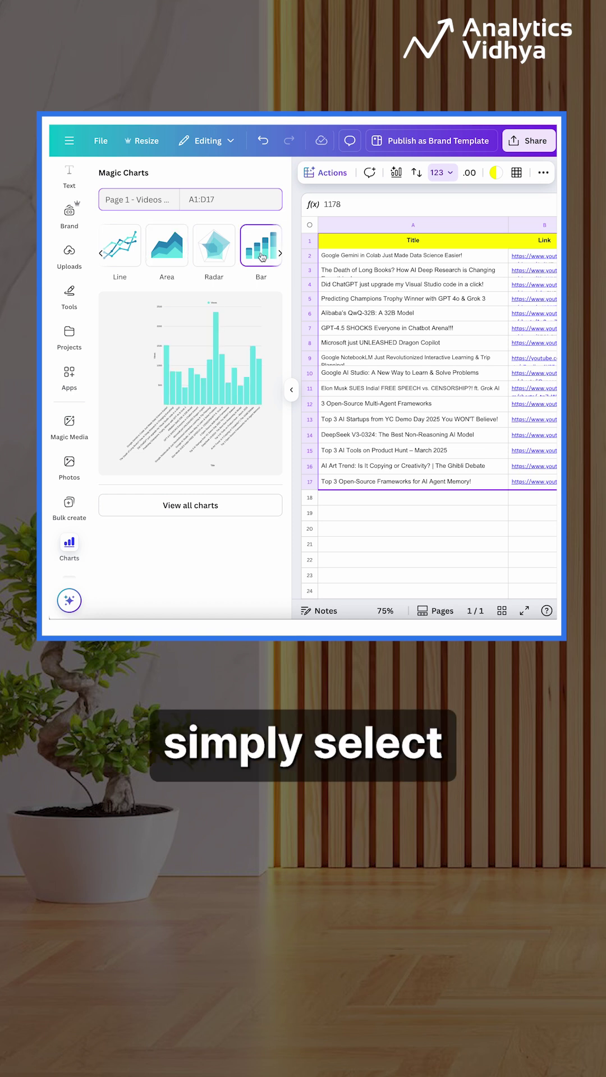
pyautogui.click(268, 304)
pyautogui.moveTo(144, 289); pyautogui.dragTo(252, 351)
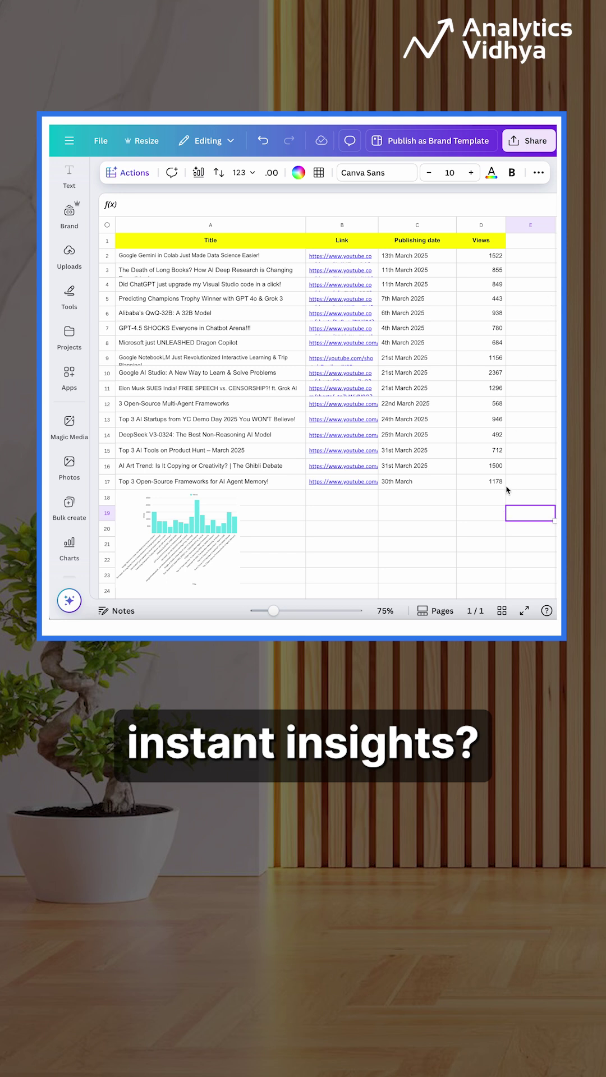
# Generate a Magic Insights summary of A1:D17 using the prompt 'Give me the summary'.
pyautogui.moveTo(506, 488); pyautogui.dragTo(100, 239)
pyautogui.click(132, 174)
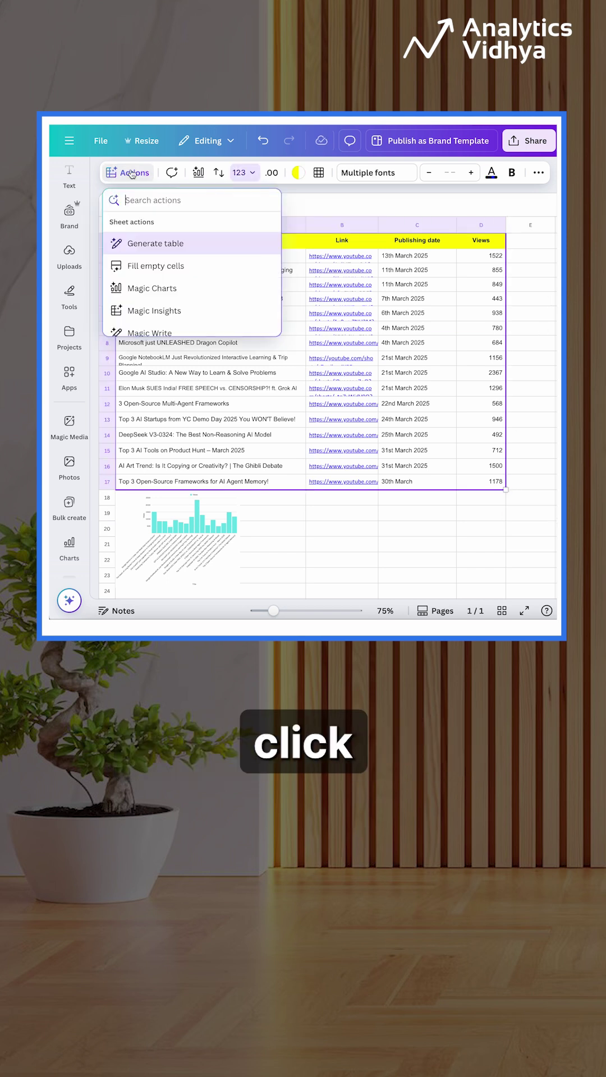
pyautogui.click(148, 310)
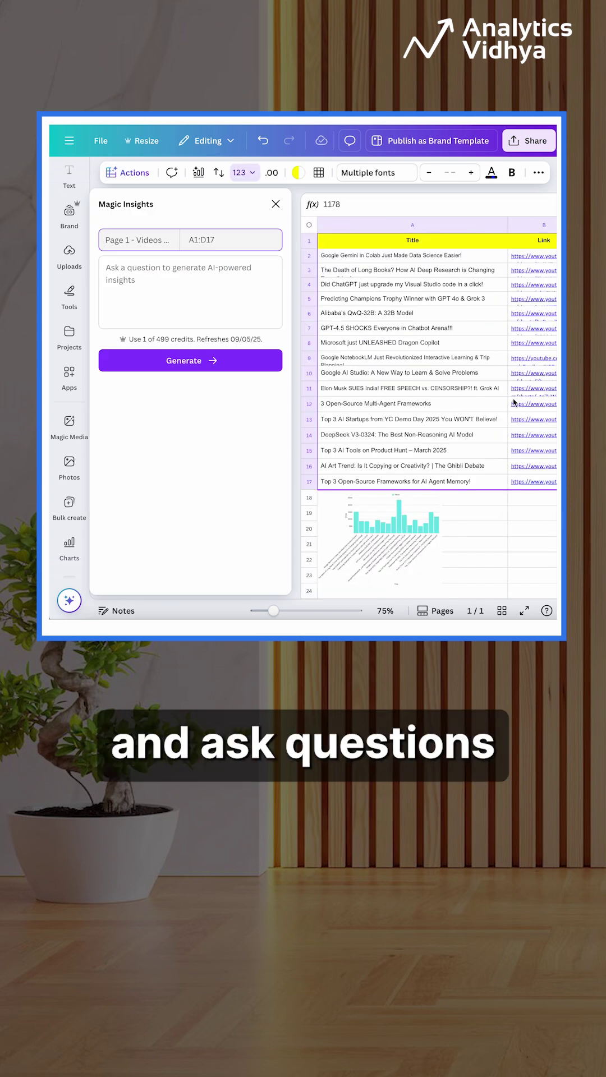
pyautogui.write('Give me the summar')
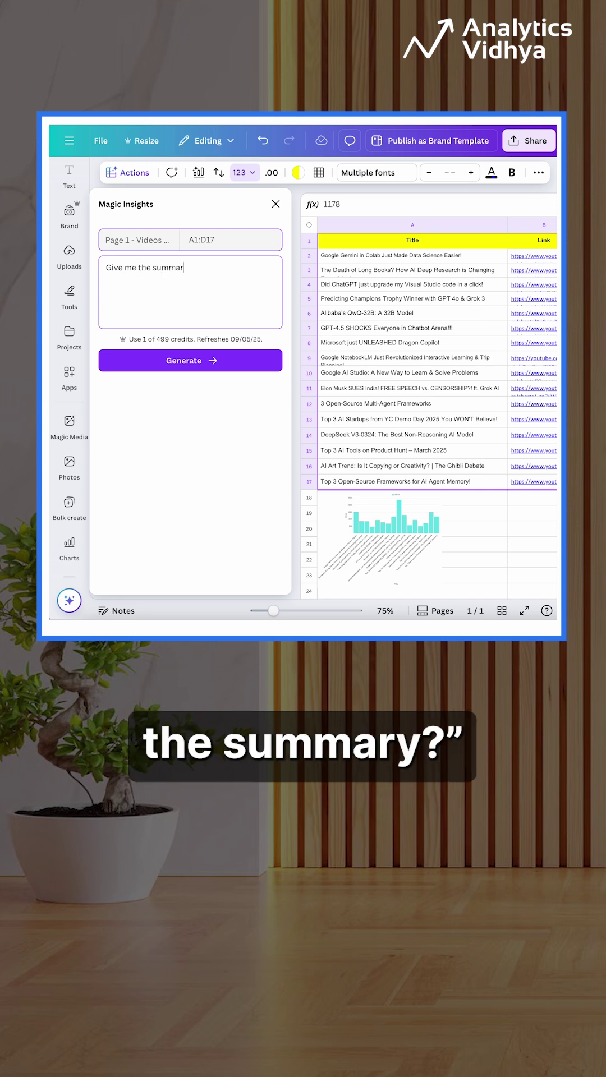
pyautogui.write('y')
pyautogui.click(185, 361)
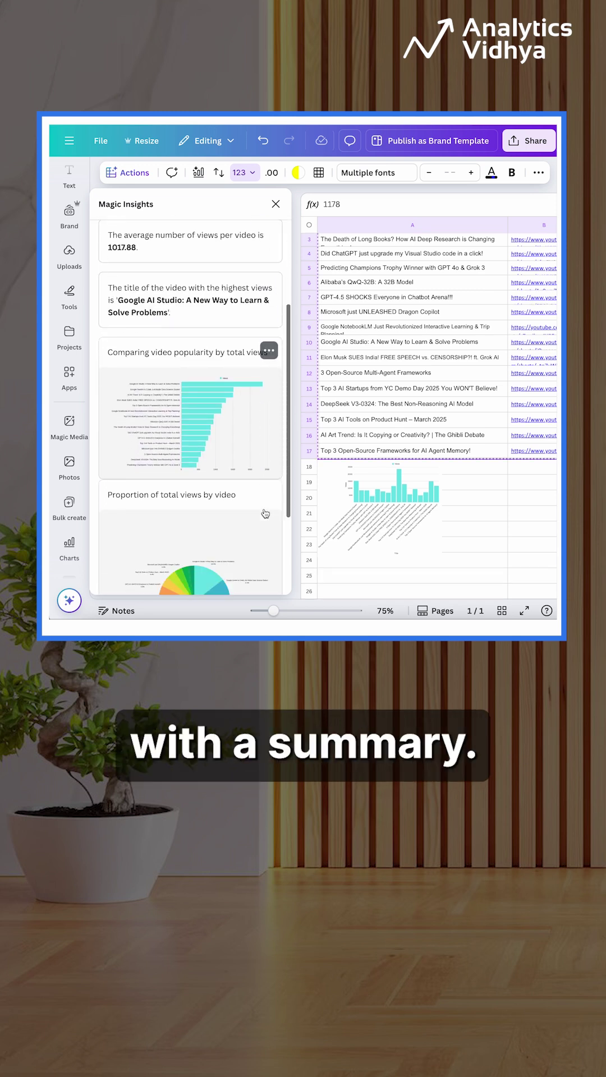
pyautogui.click(255, 176)
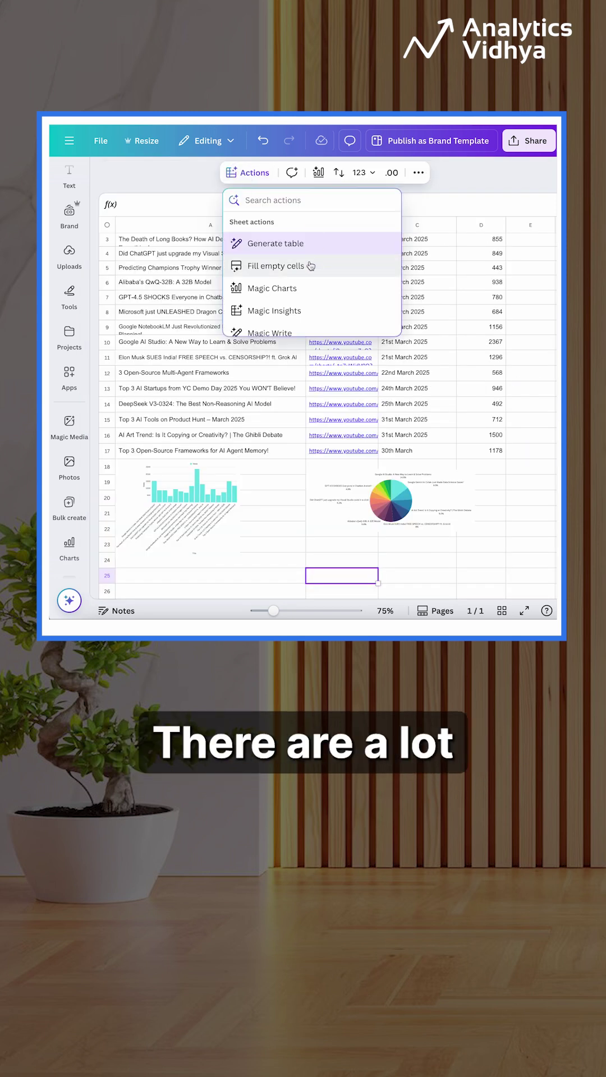
pyautogui.scroll(-1, 304, 279)
pyautogui.scroll(-1, 305, 278)
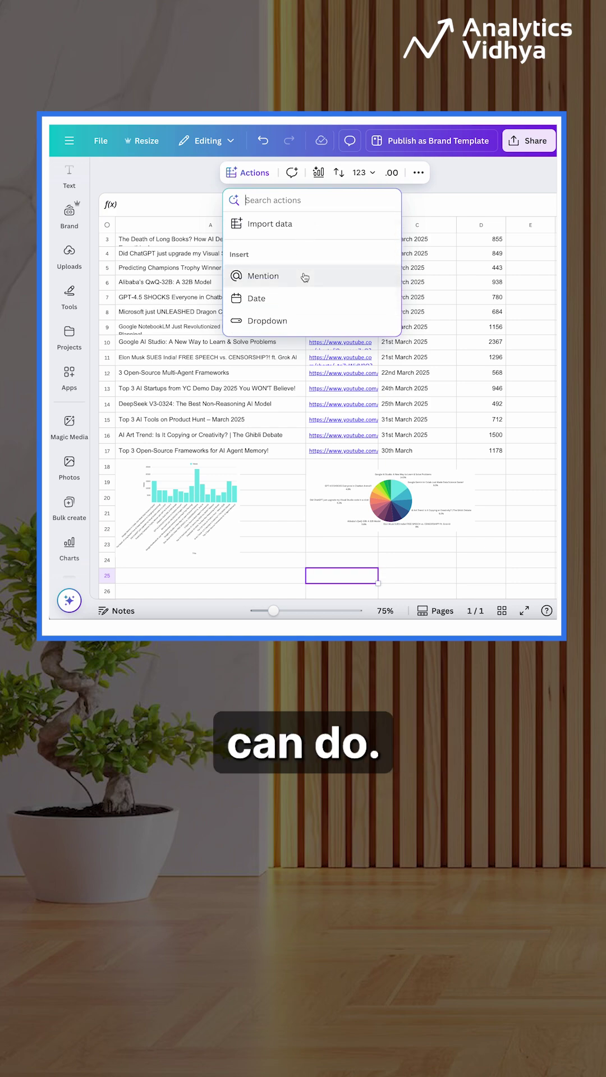